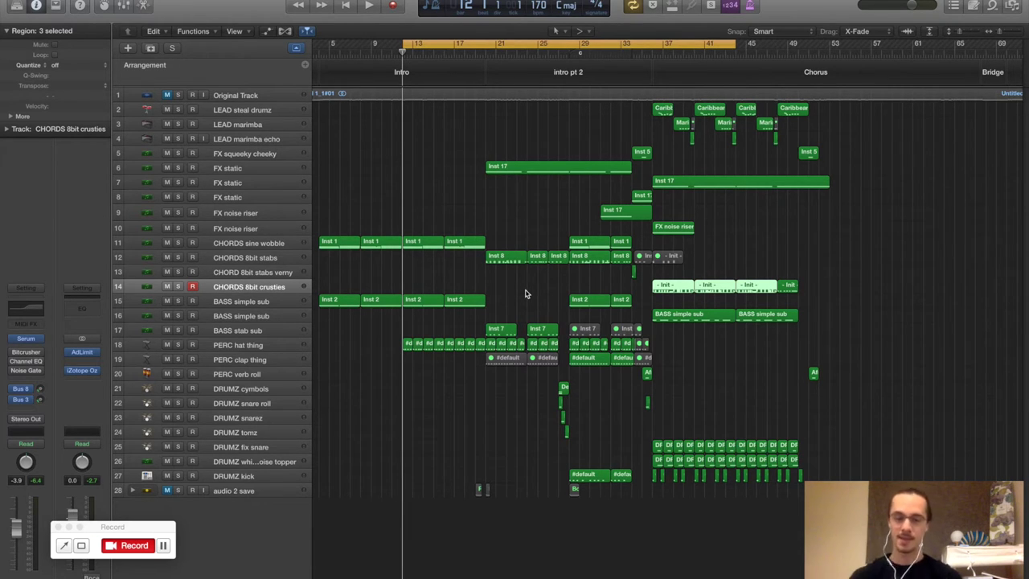
Step: Deselect the chord region, play from bar 12 into the chorus, stop, then select CHORDS sine wobble
left_click(524, 274)
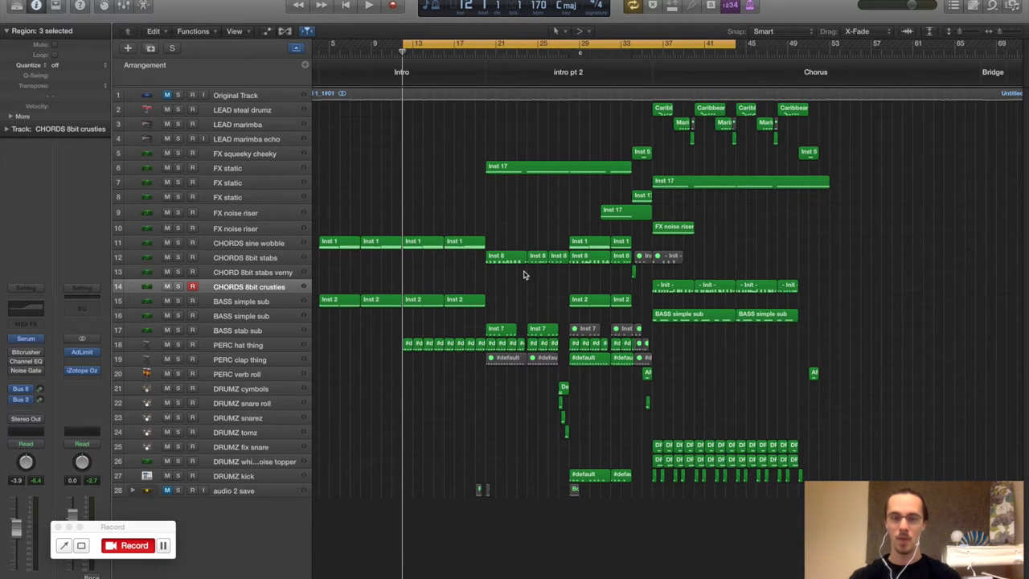
key("space")
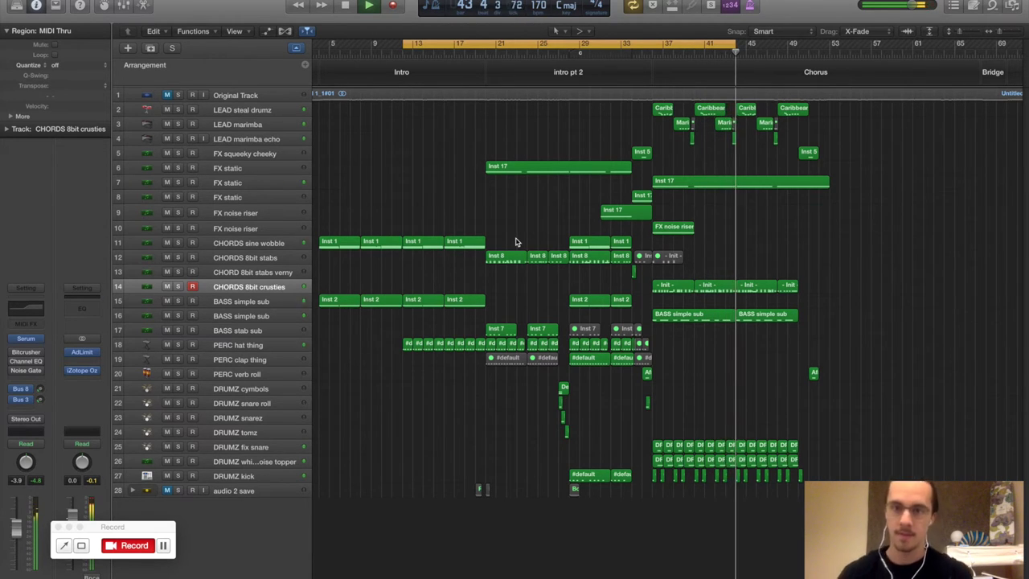
key("space")
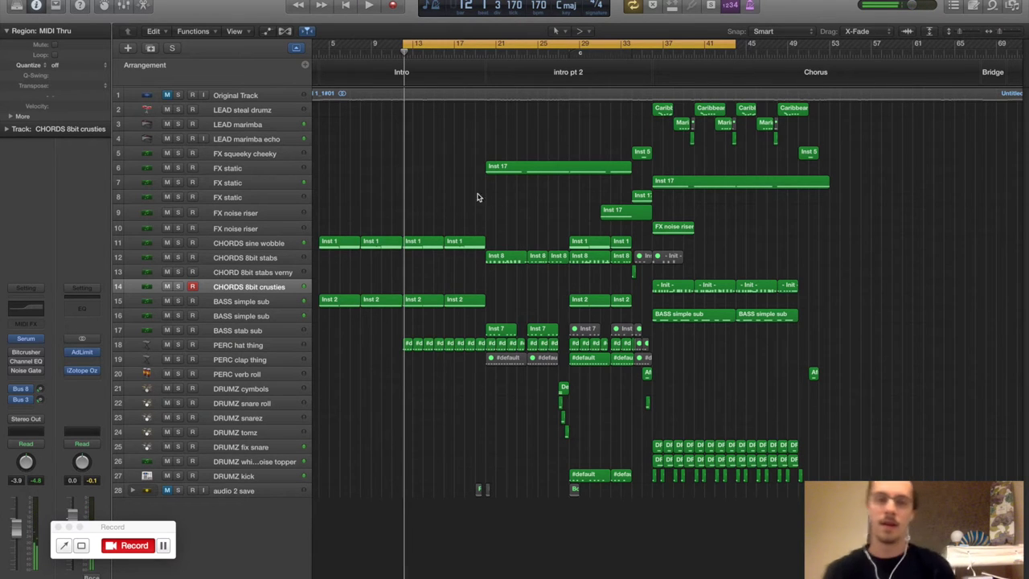
left_click(268, 244)
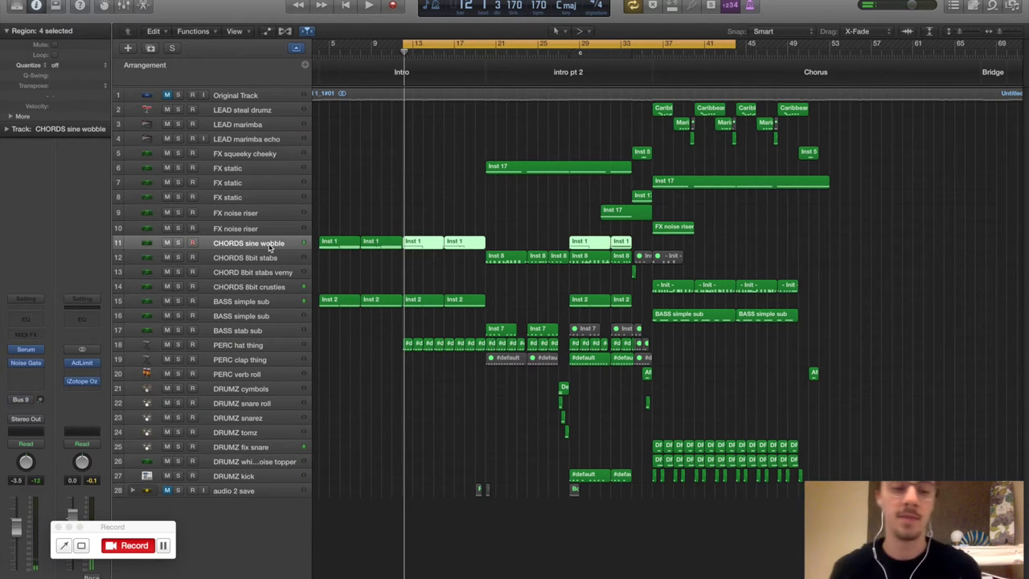
Step: Solo CHORDS sine wobble, open its Serum patch, compare the OSC and FX tabs, and play it briefly
key("ctrl+s")
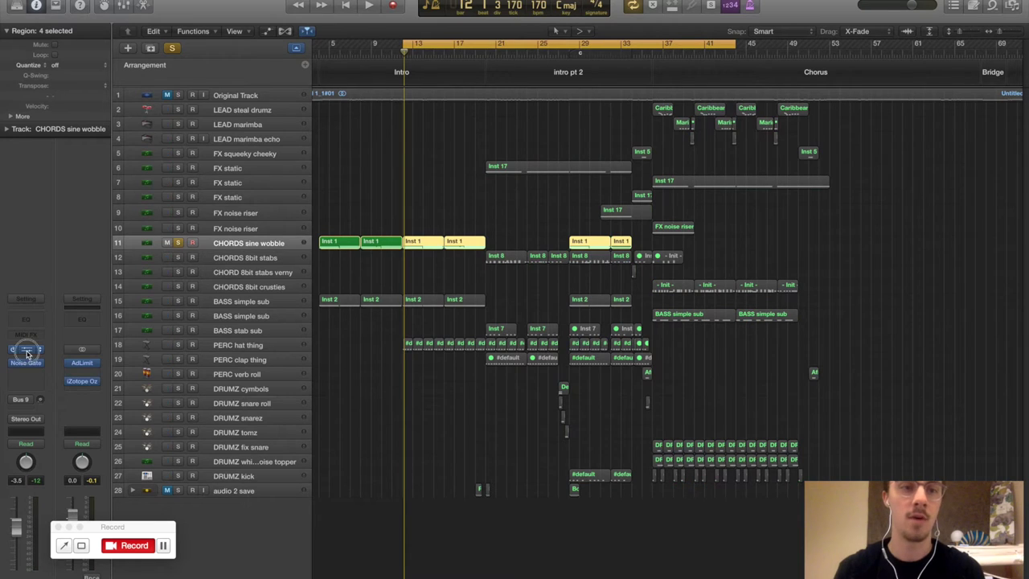
left_click(26, 349)
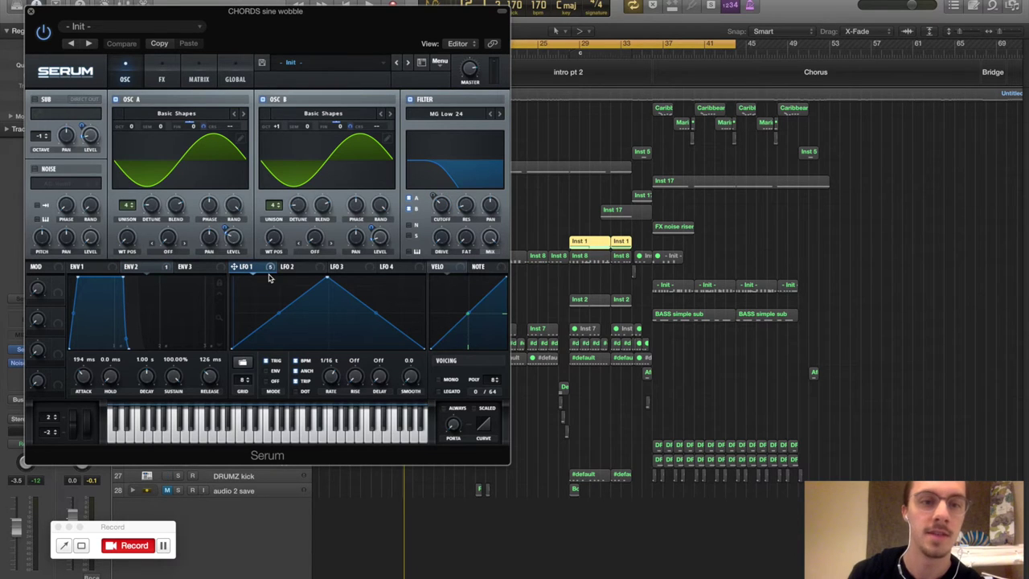
mouse_move(255, 273)
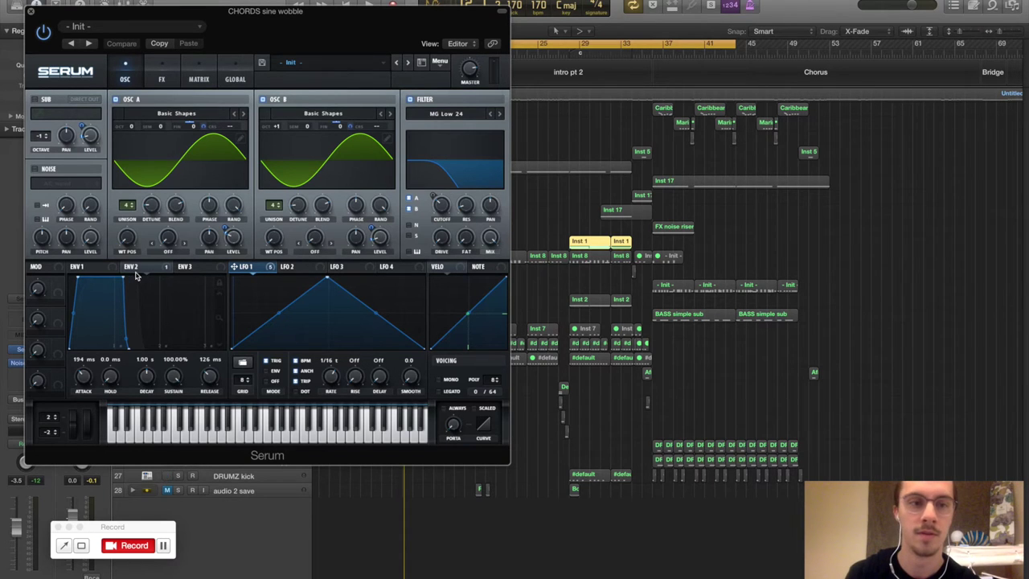
left_click(164, 72)
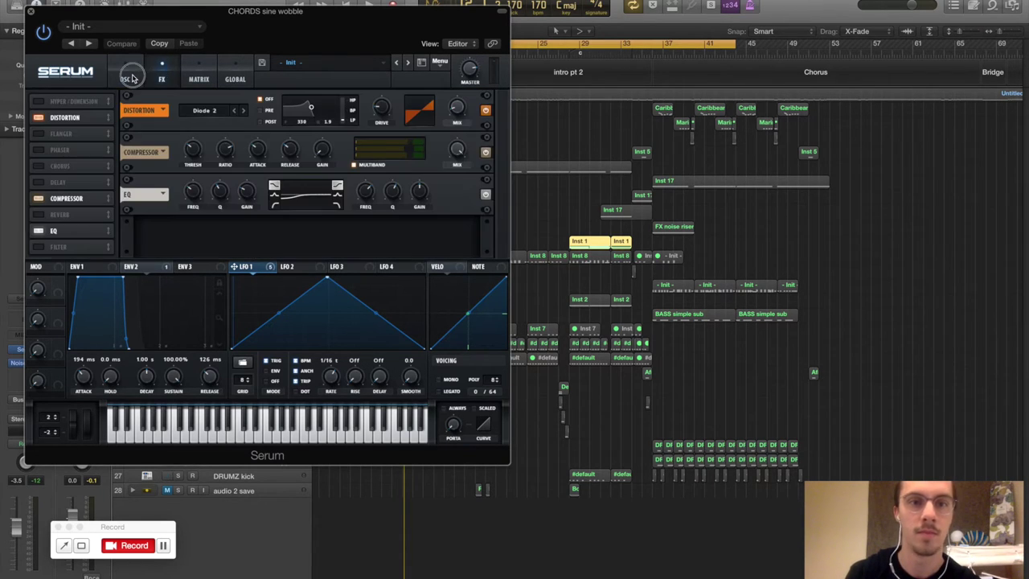
left_click(131, 78)
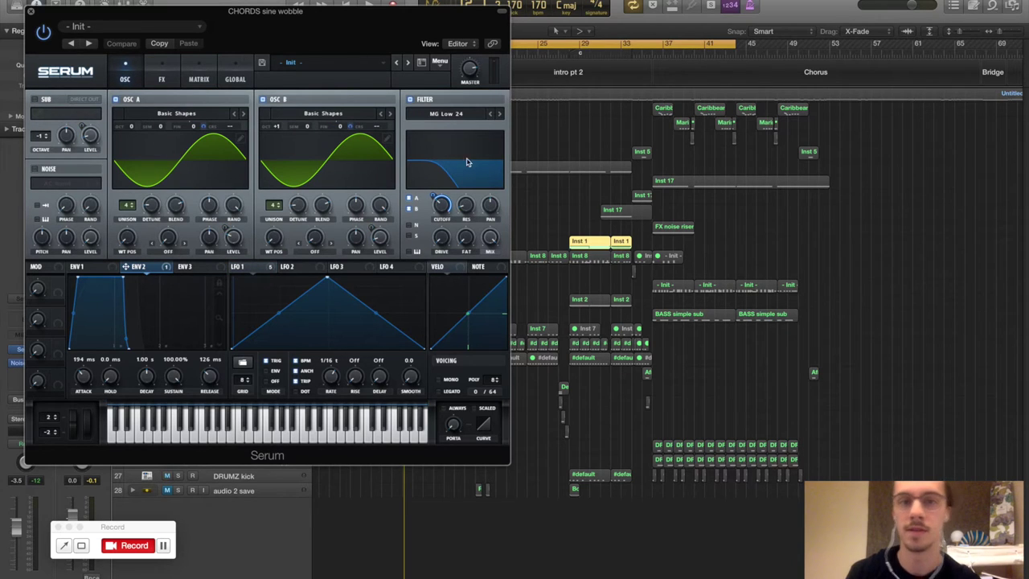
left_click(163, 77)
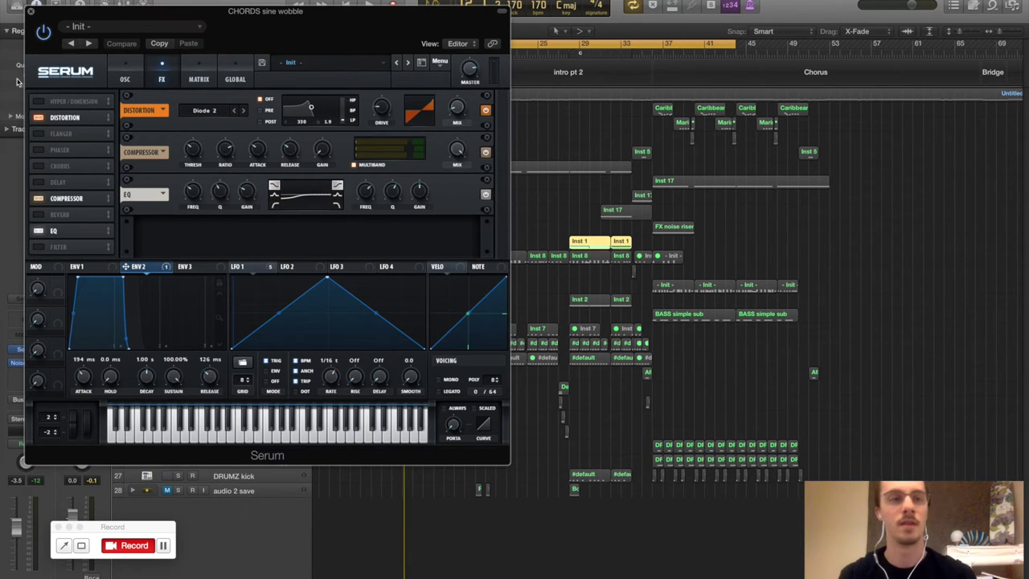
key("space")
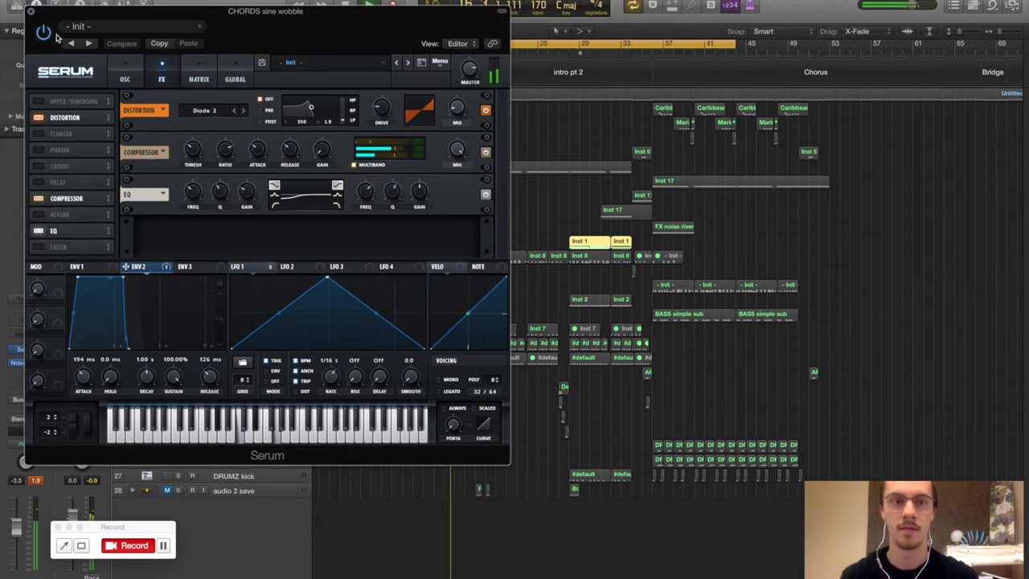
key("space")
Step: Close Serum, solo CHORDS 8bit stabs, move the cycle start to bar 21 and play
left_click(30, 12)
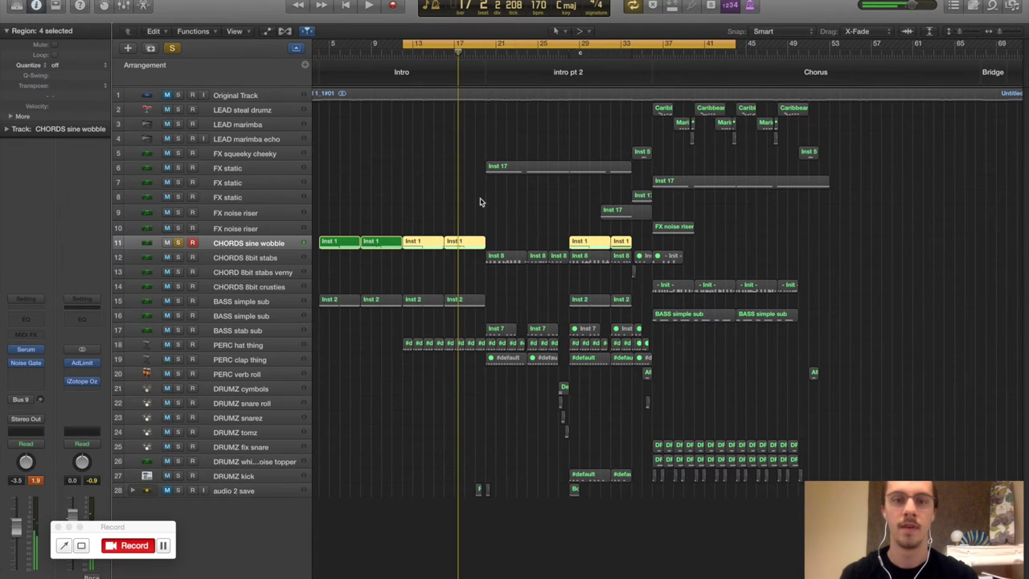
left_click(177, 257)
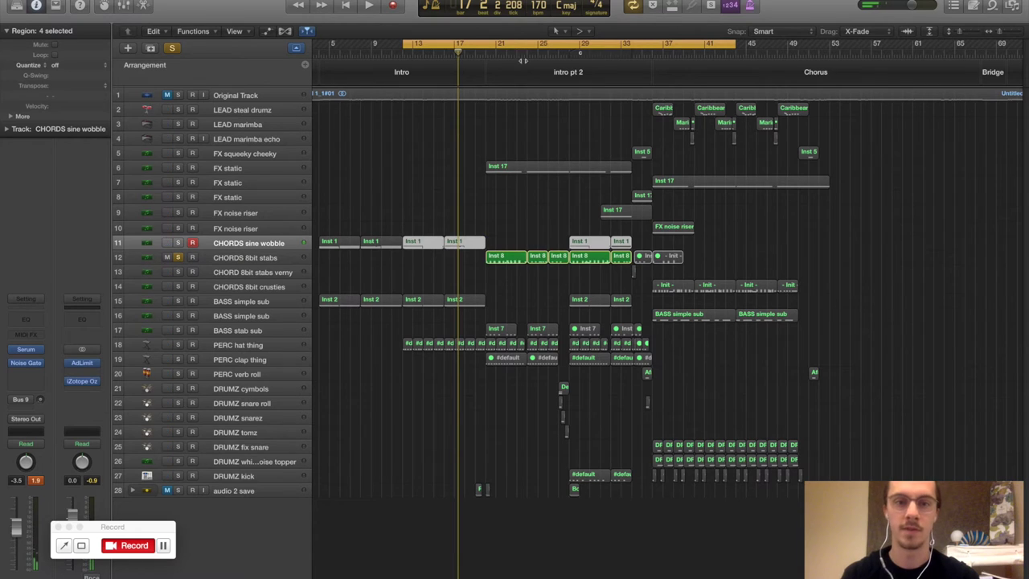
left_click_drag(404, 44, 487, 54)
key("space")
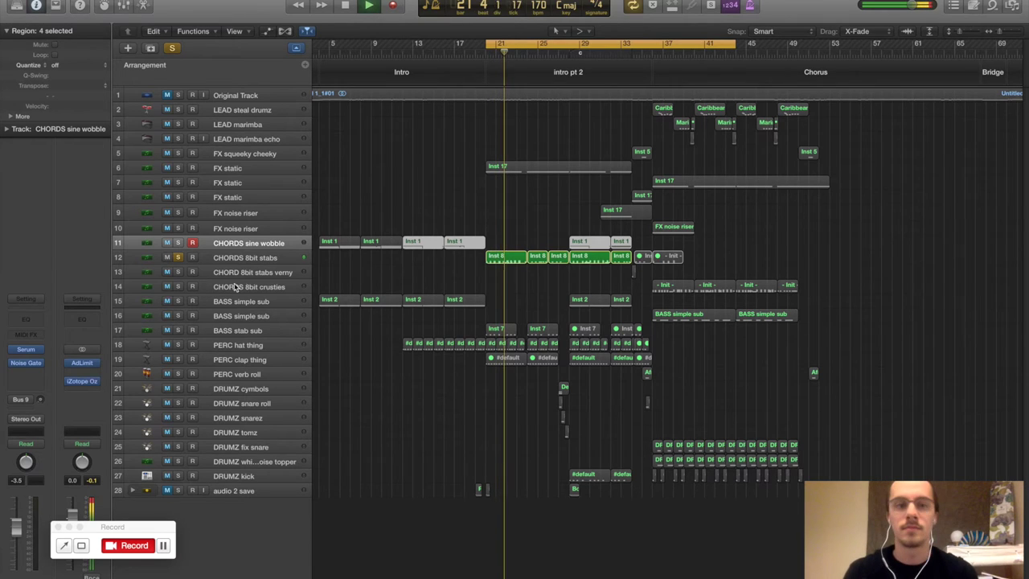
Step: Select CHORDS 8bit stabs and view its Bitcrusher settings, then its Serum synth
left_click(252, 258)
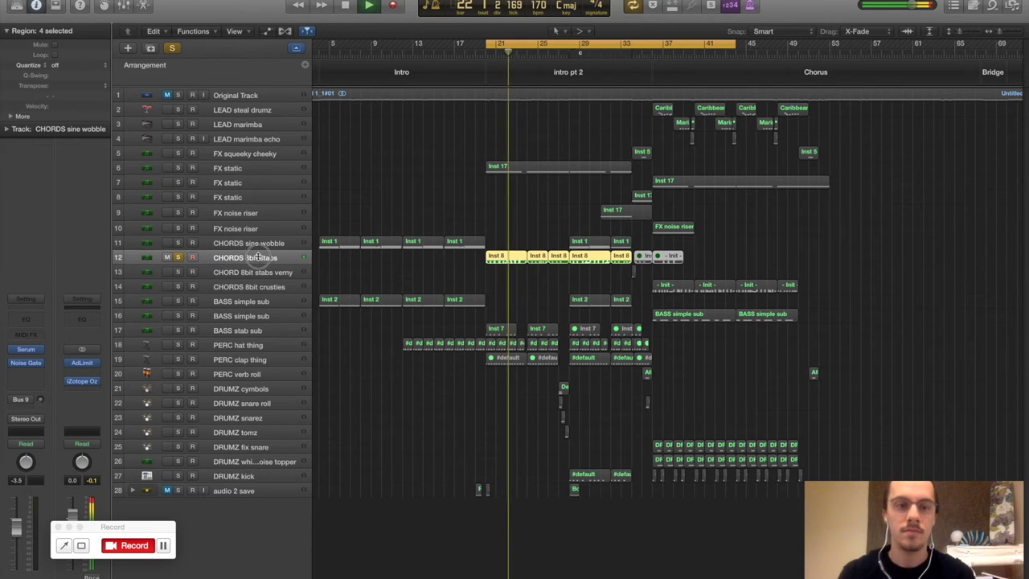
left_click(15, 352)
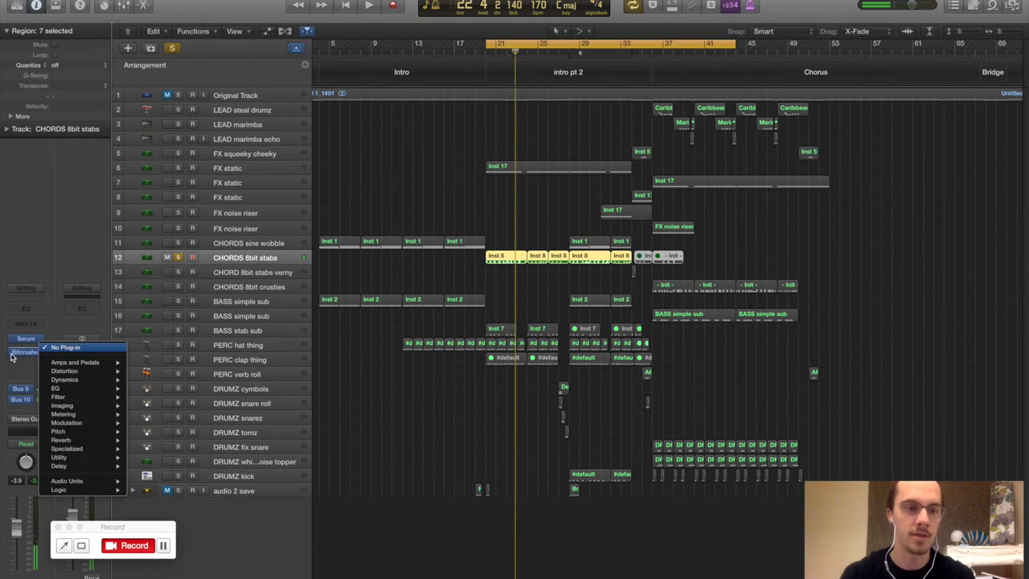
left_click(11, 356)
left_click(26, 354)
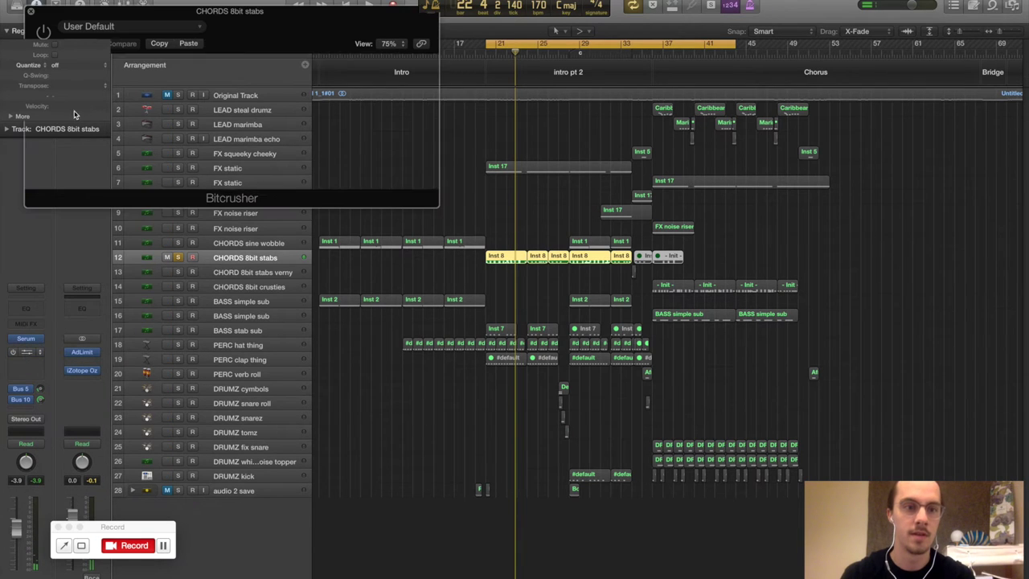
left_click(26, 339)
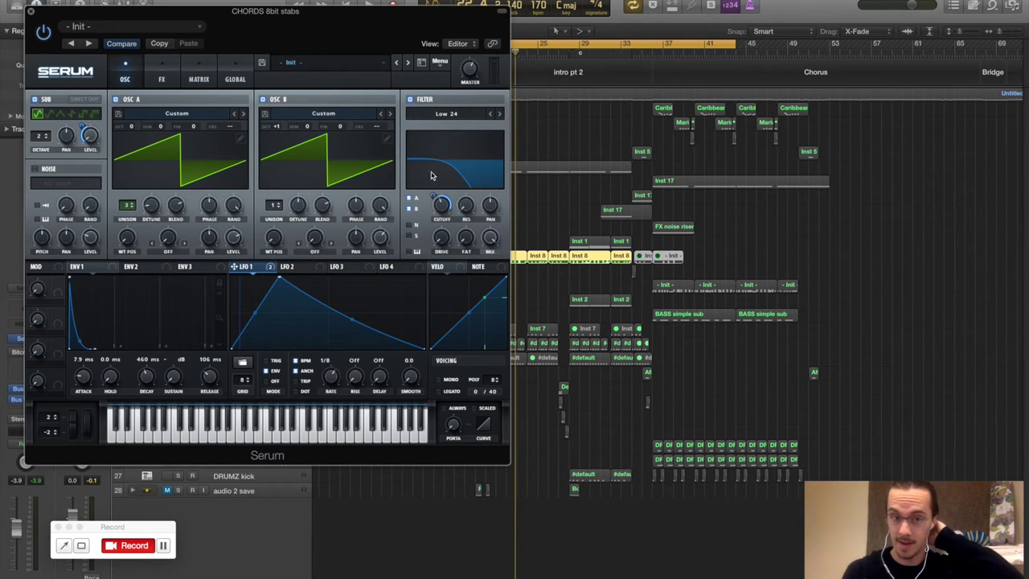
Step: Show the 8bit stabs Serum FX rack with Compressor and EQ while playing, then close Serum
left_click(164, 78)
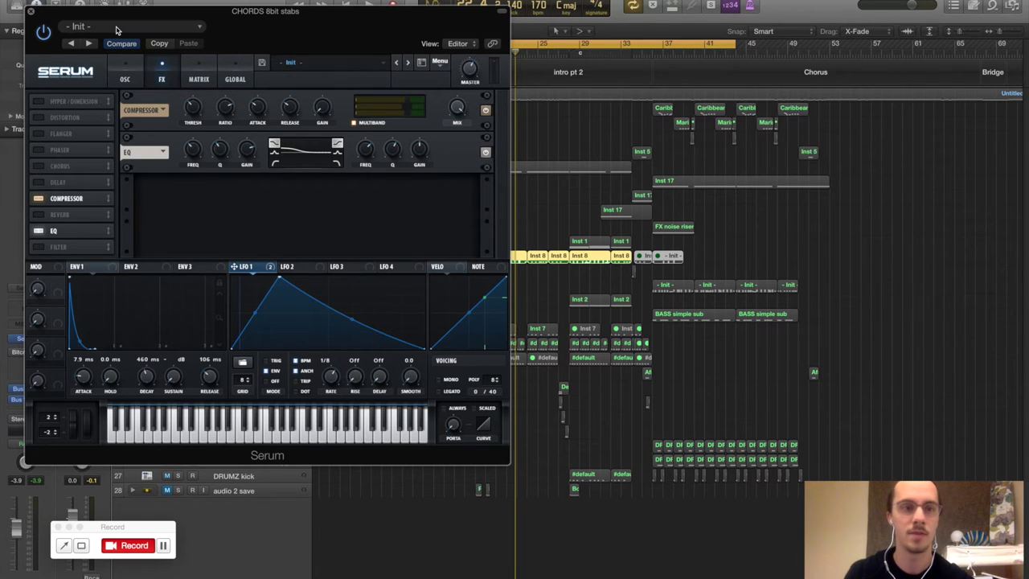
key("space")
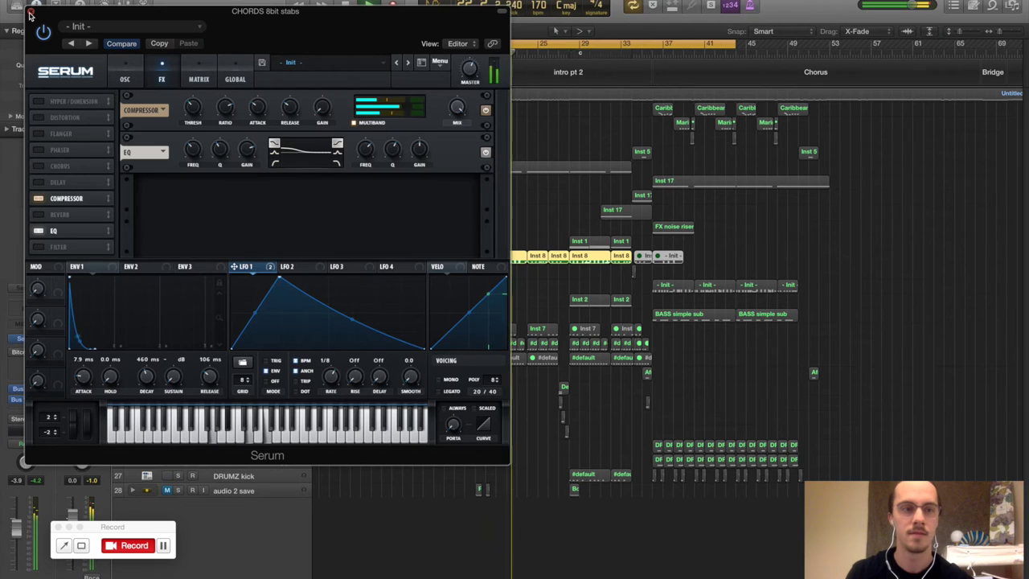
left_click(29, 12)
Step: Unsolo and re-solo CHORDS 8bit stabs, resume playback, and close the Bitcrusher window
key("s")
key("s")
key("space")
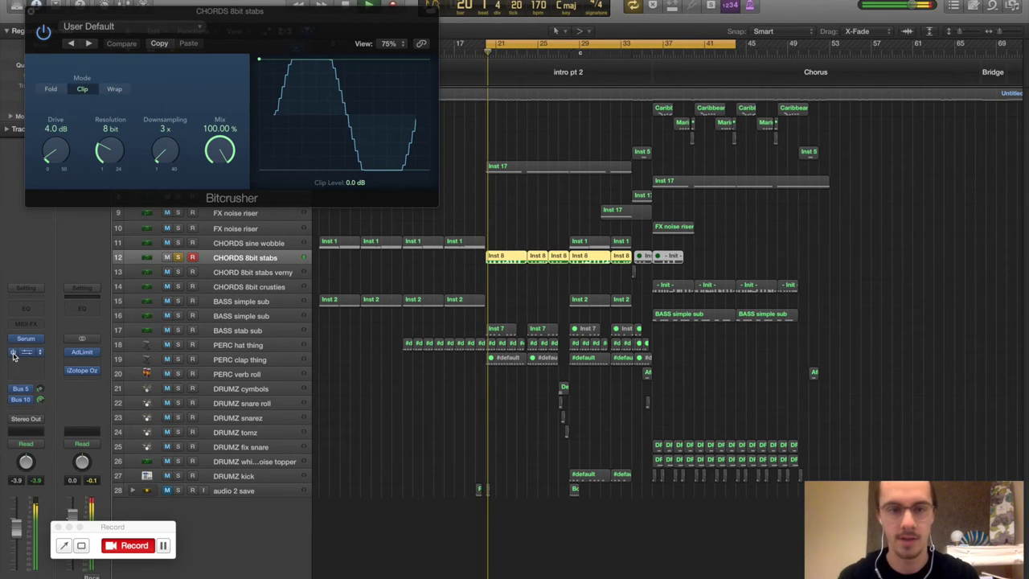
left_click(29, 10)
Step: Toggle solo on the Original Track during playback to compare it with the recreation
left_click(178, 95)
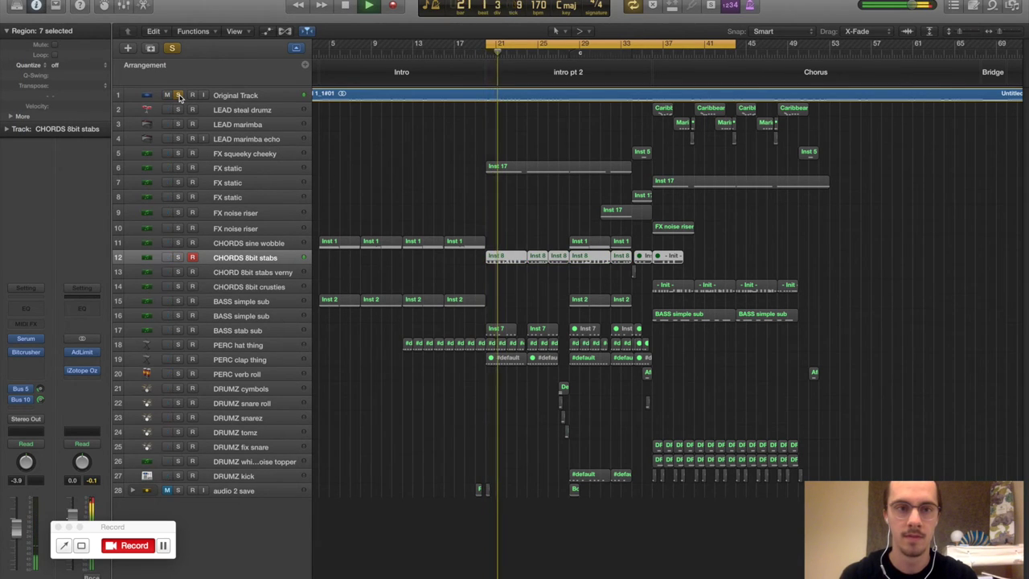
left_click(69, 372)
left_click(96, 385)
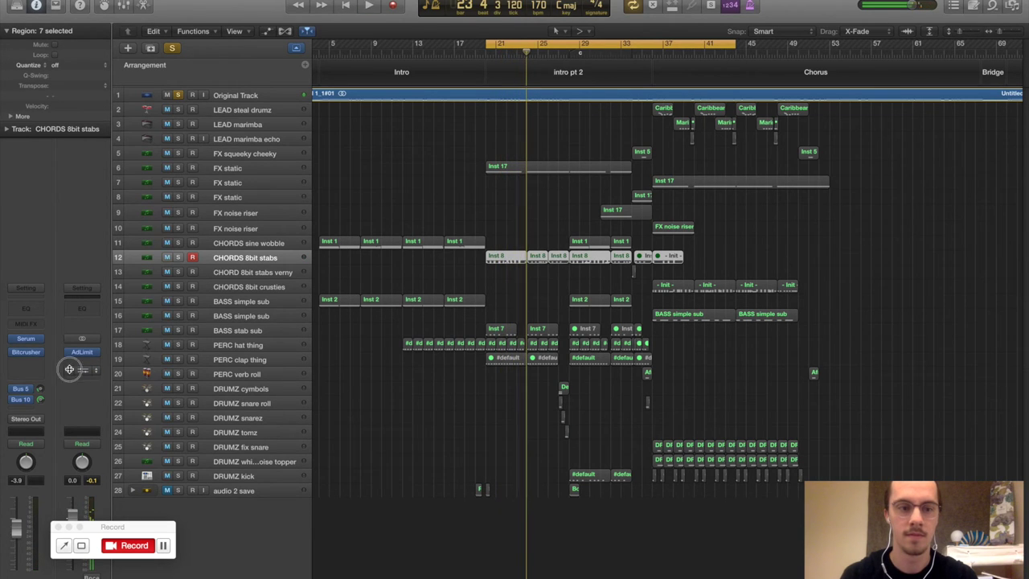
left_click(179, 95)
left_click(178, 95)
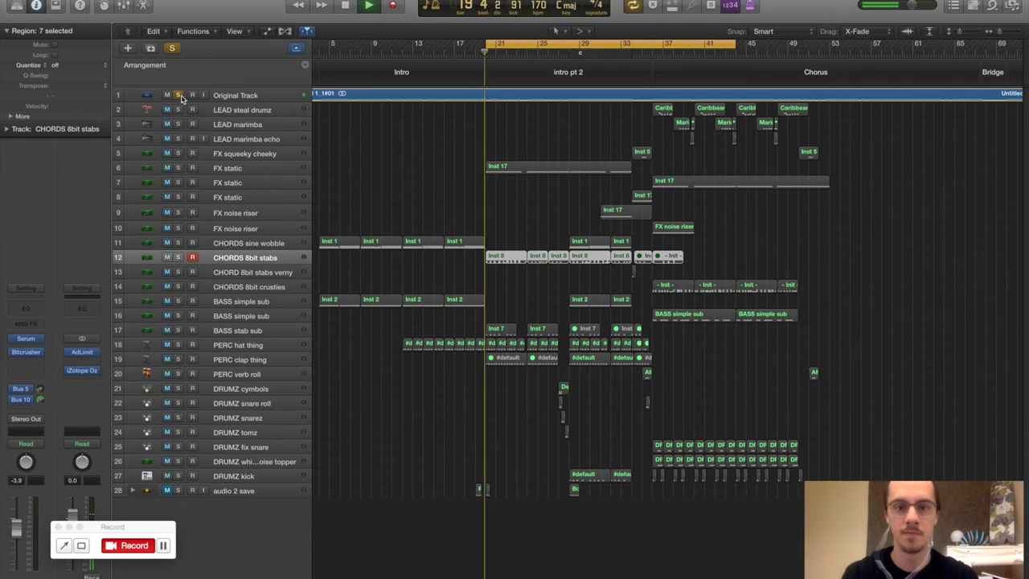
key("space")
left_click(179, 95)
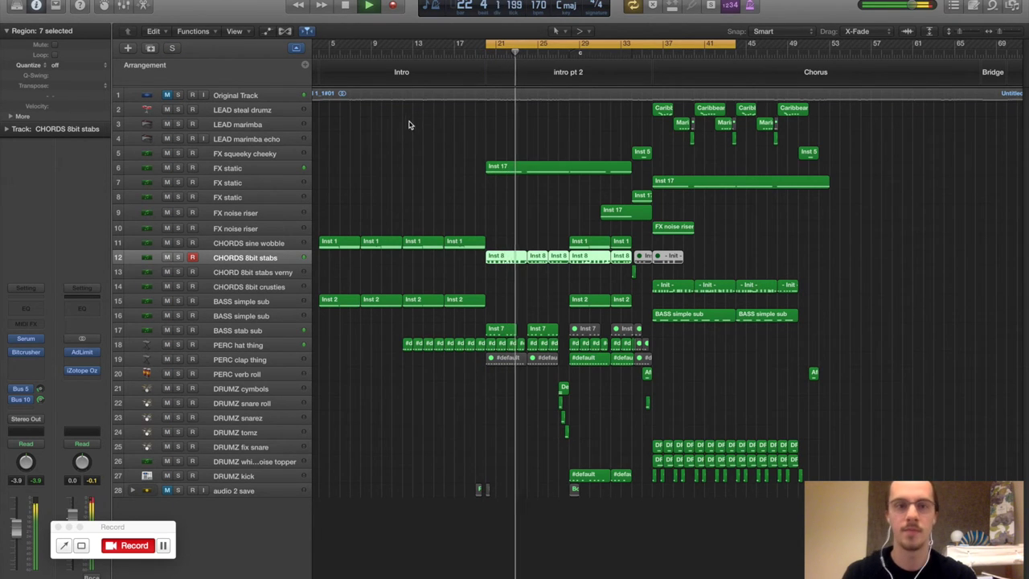
key("space")
left_click(335, 124)
Step: With loop off, play from bar 12 with Original Track soloed, then unsoloed, stopping near bar 15
left_click(178, 94)
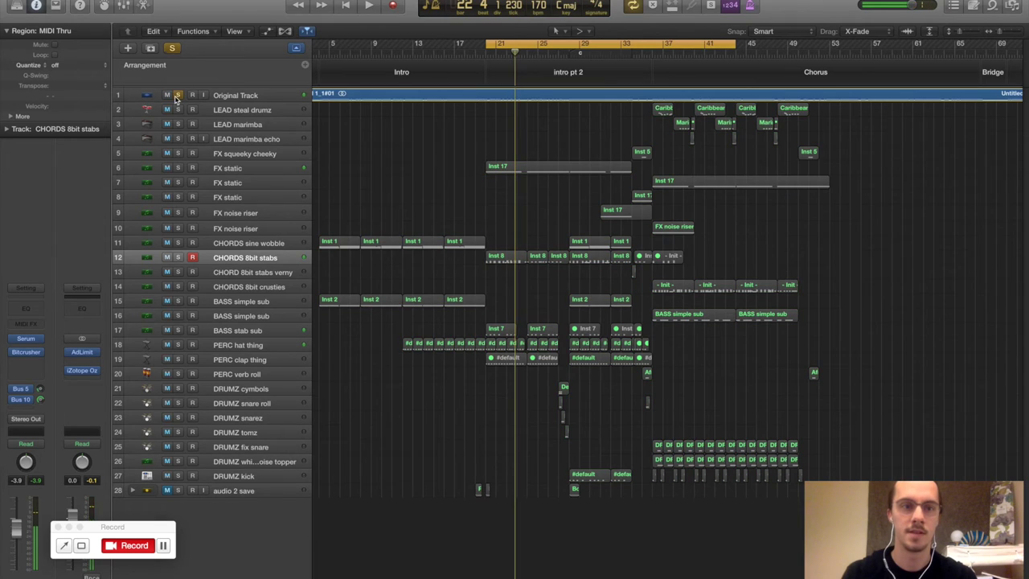
key("c")
left_click(402, 56)
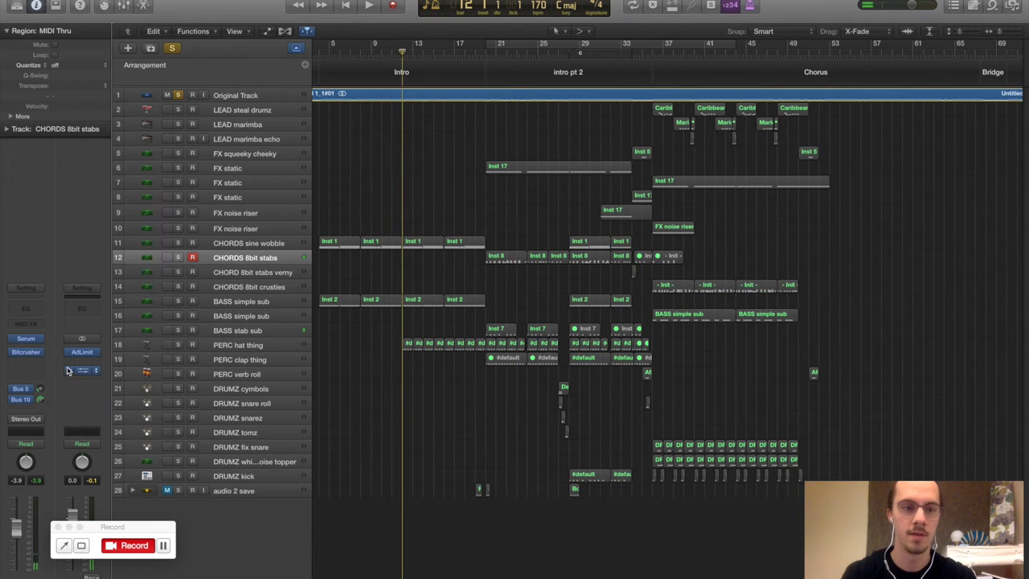
key("space")
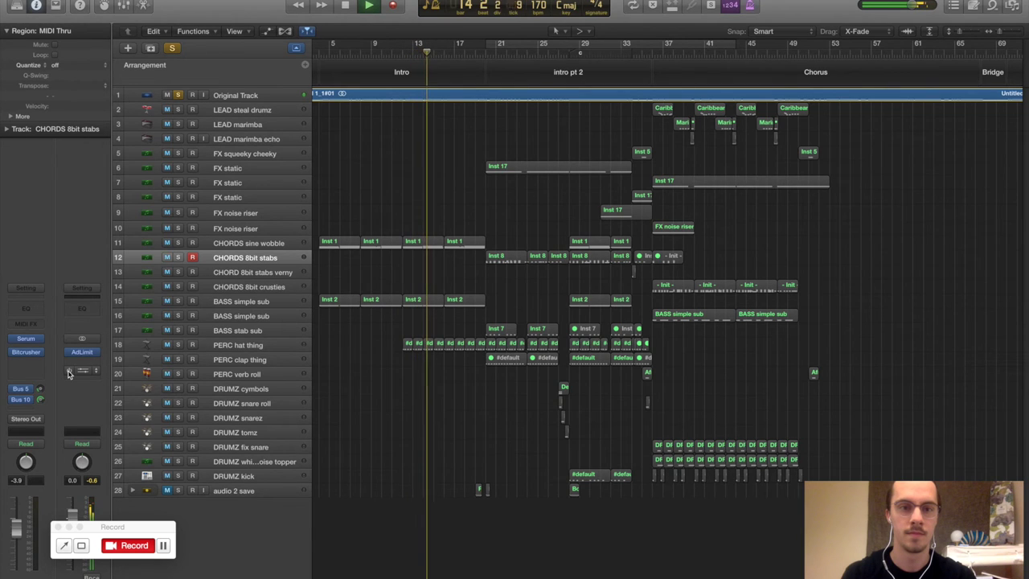
key("space")
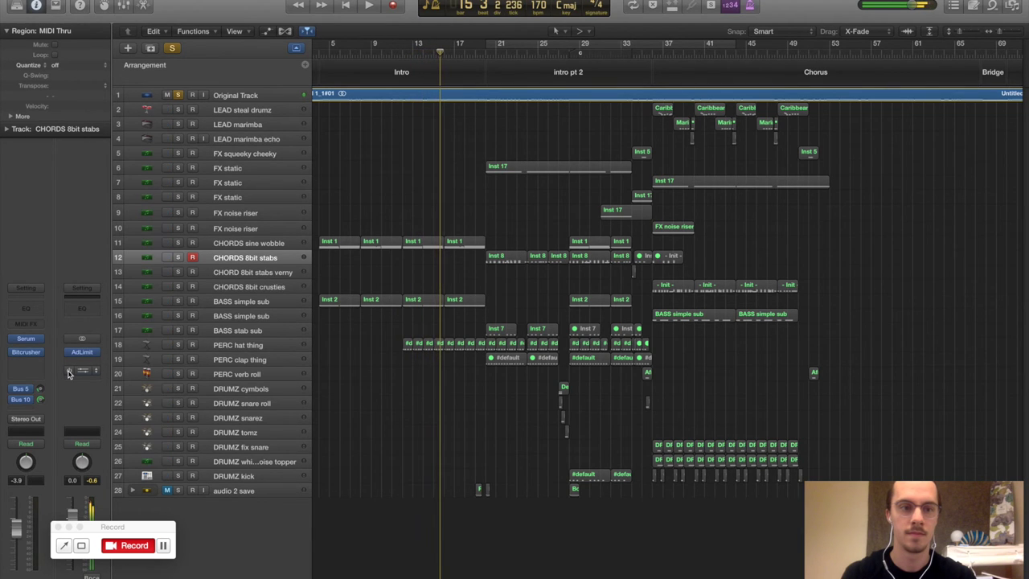
left_click(179, 95)
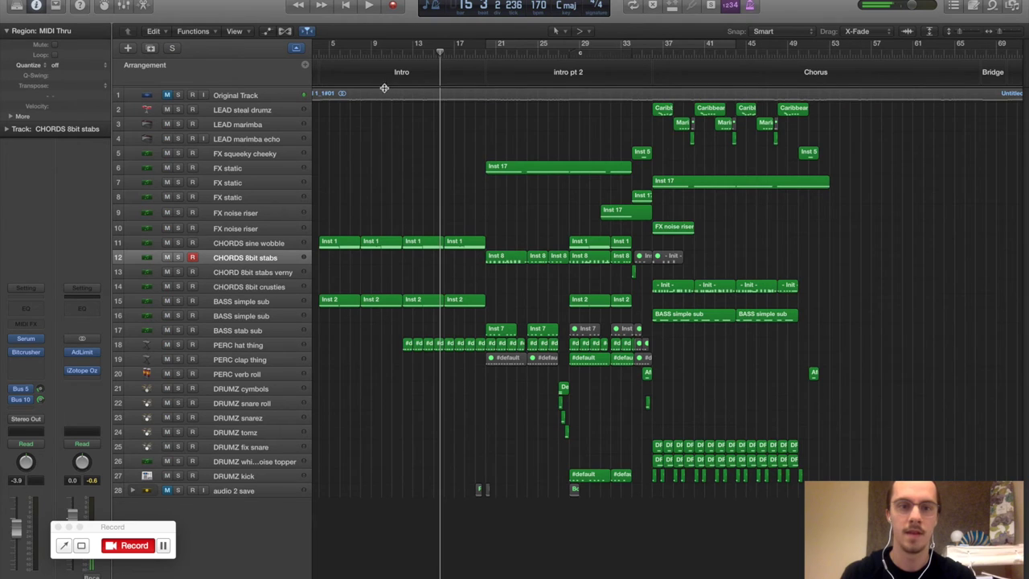
left_click(401, 53)
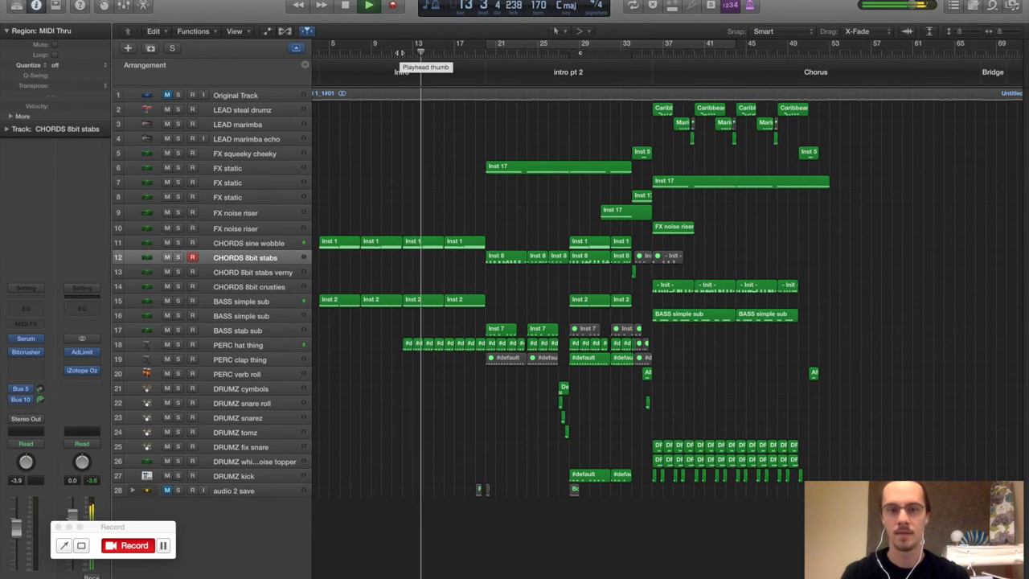
key("space")
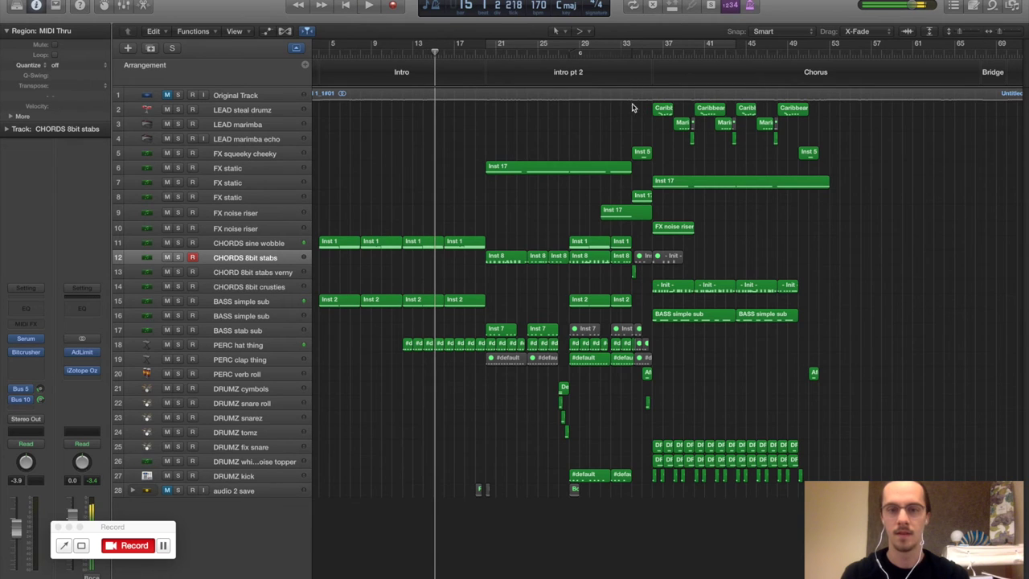
Step: Drag a cycle range over the chorus from bar 37 to bar 53
left_click(653, 53)
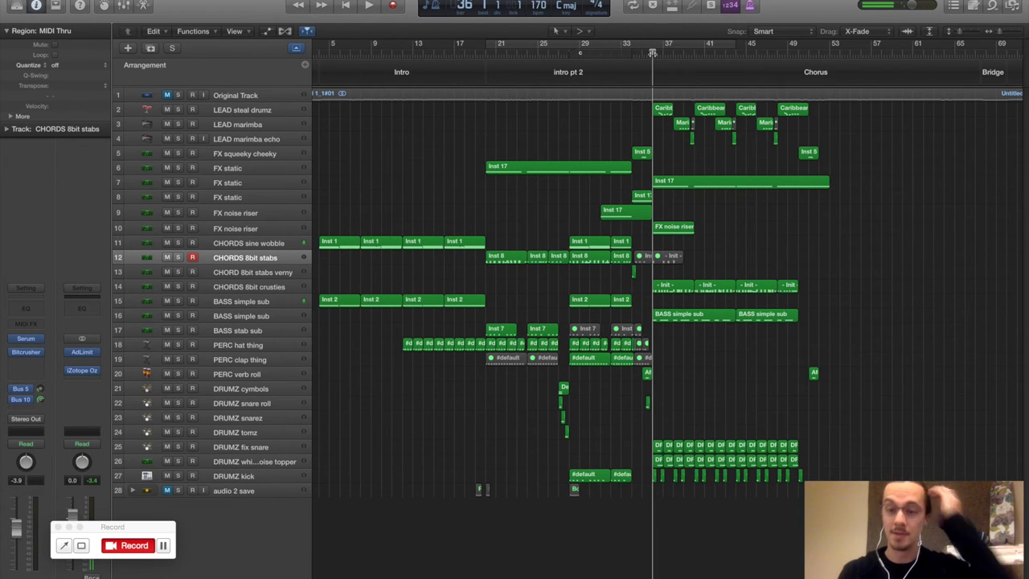
left_click(652, 46)
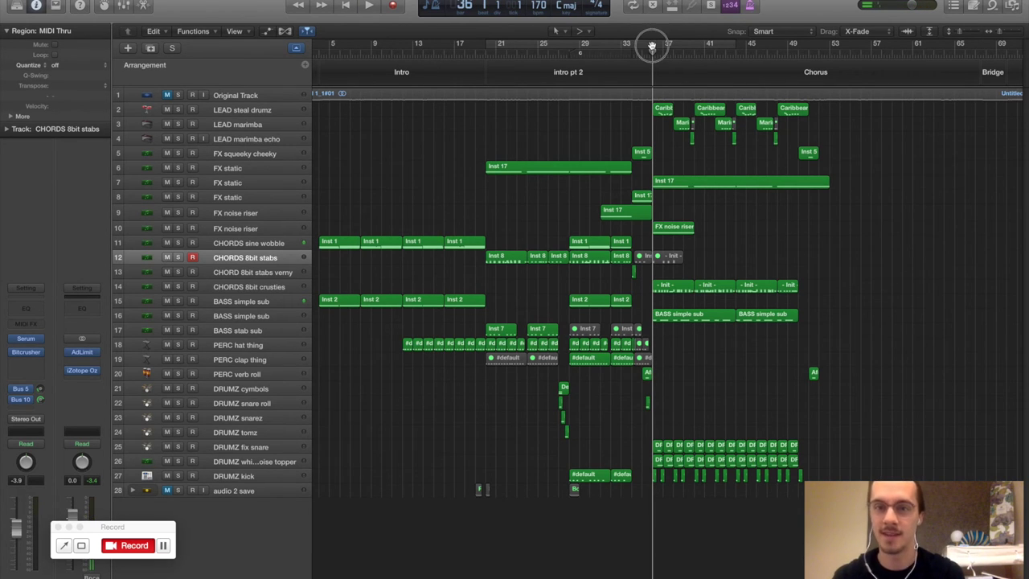
left_click_drag(652, 45, 824, 60)
Step: Solo track 14 CHORDS 8bit crusties and play it alone over the chorus loop, then stop
left_click(259, 289)
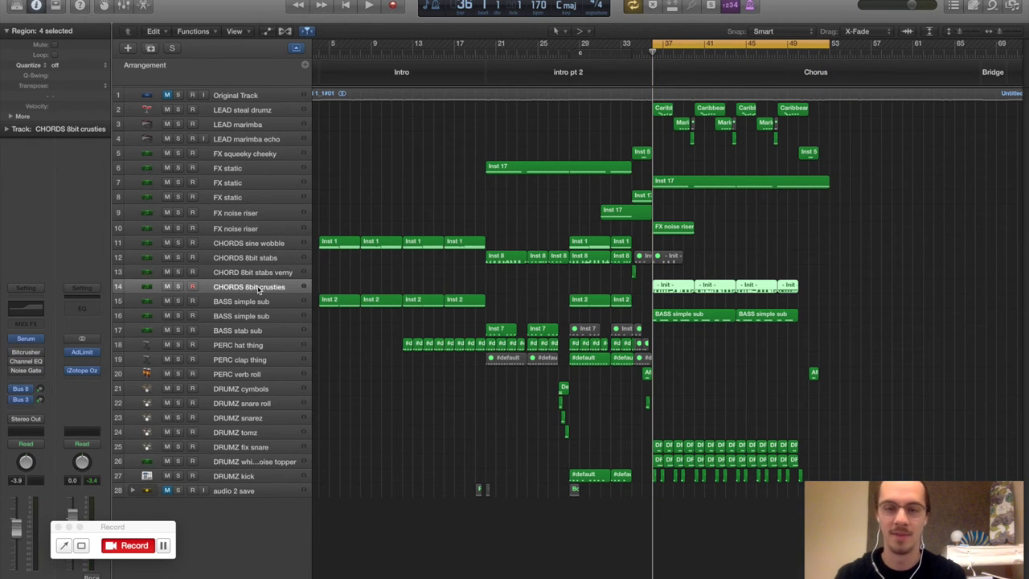
left_click(178, 286)
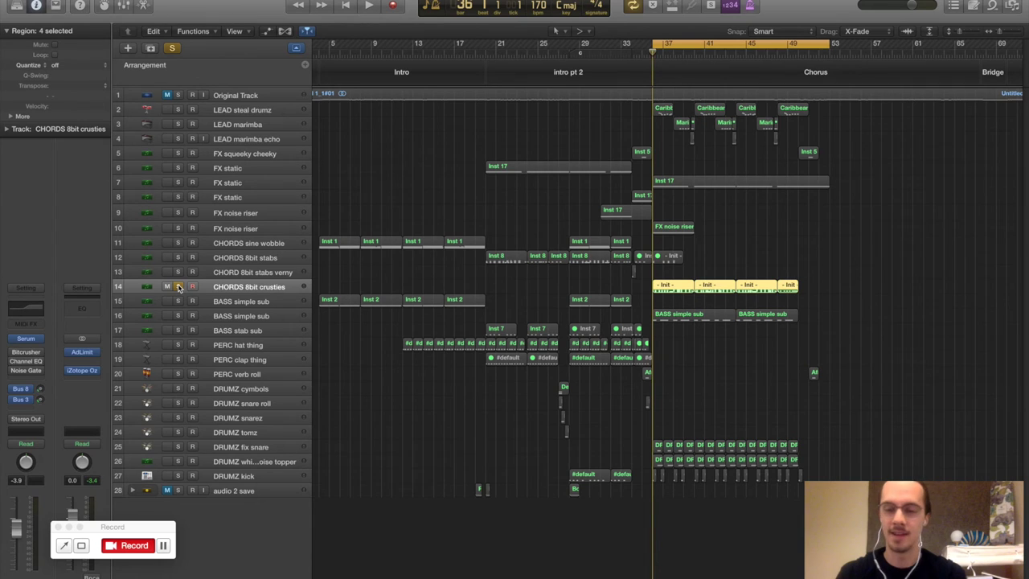
key("space")
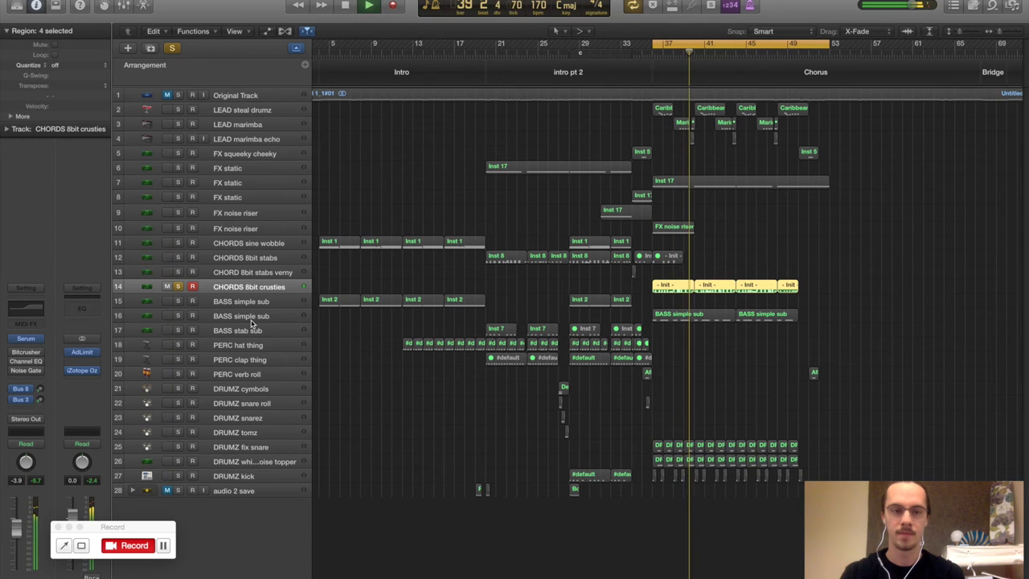
key("space")
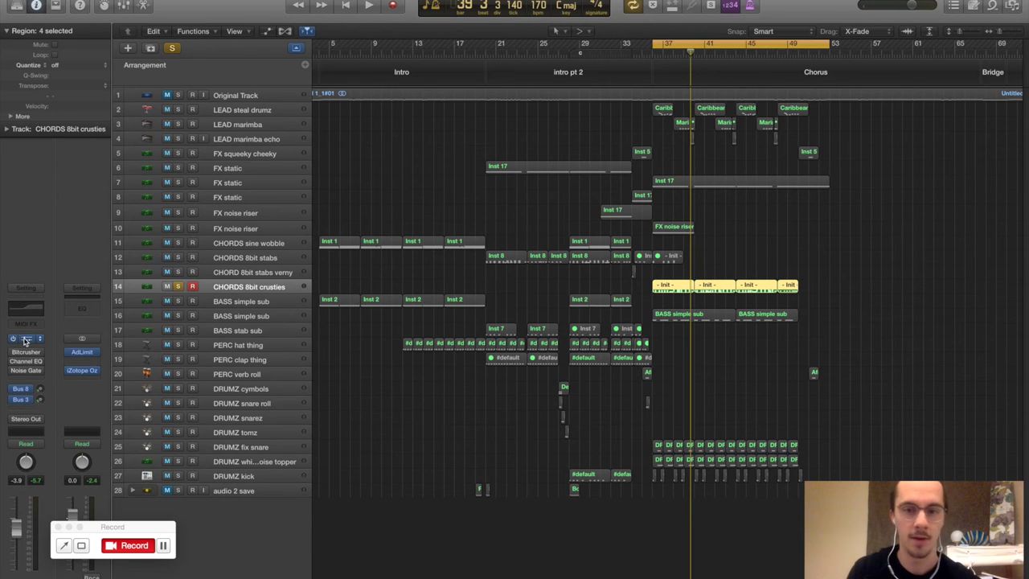
Step: Open Serum on CHORDS 8bit crusties, view its LFO 1 modulation, then its effects rack
left_click(26, 340)
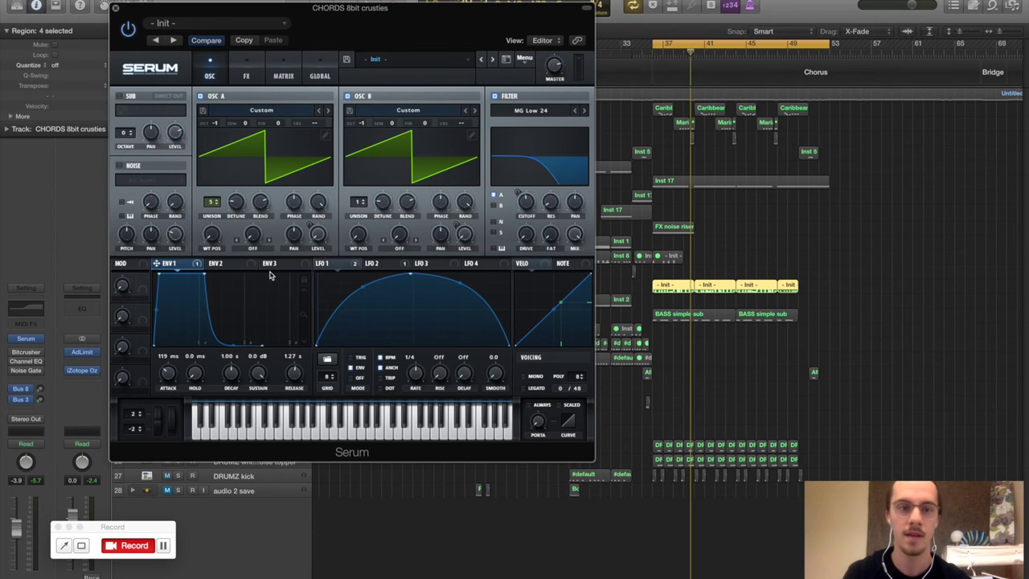
left_click(333, 265)
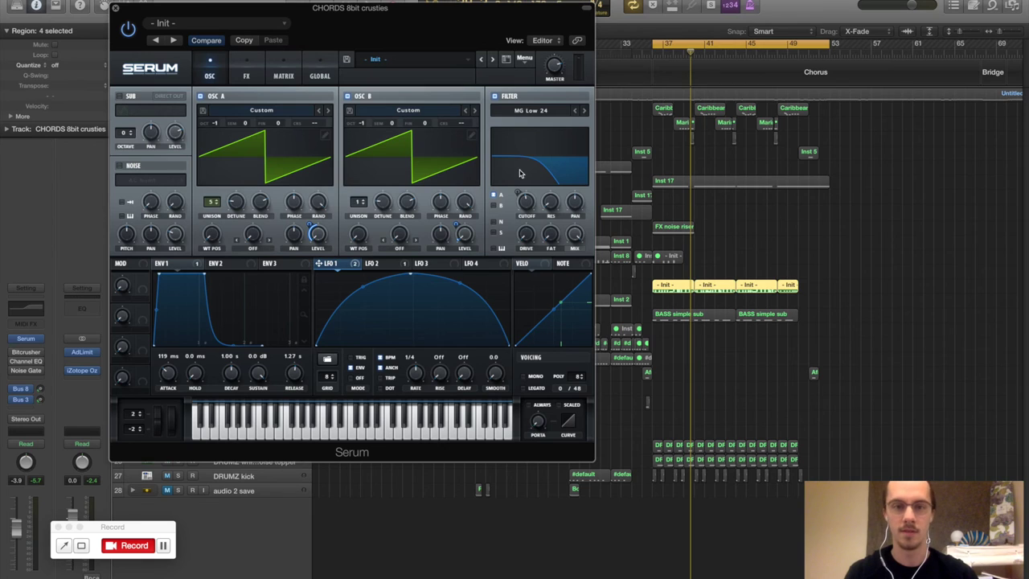
left_click(246, 69)
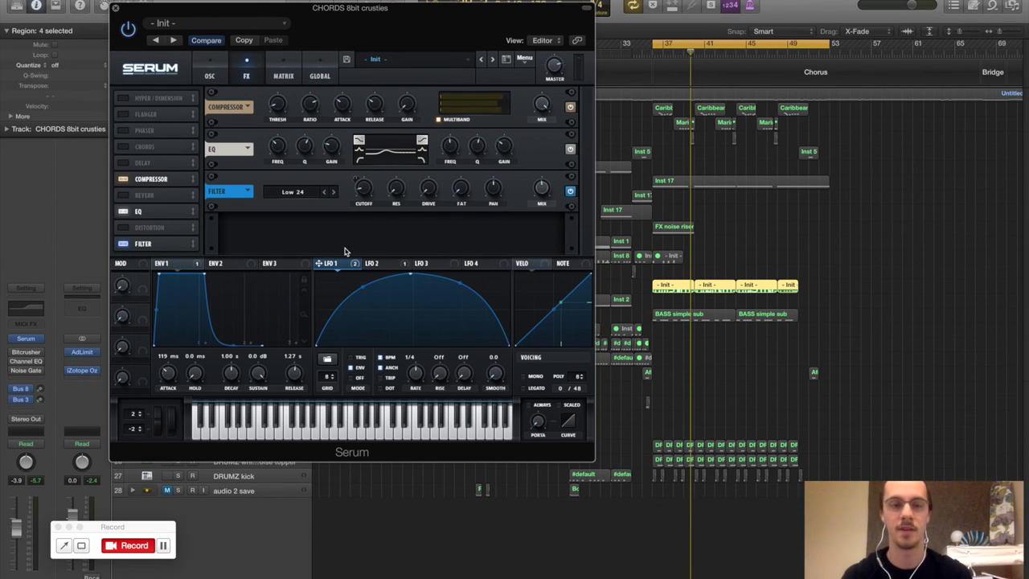
Step: Check the Filter Cutoff's Env 1 modulation, close Serum, and bring up the crusties Bitcrusher
mouse_move(173, 265)
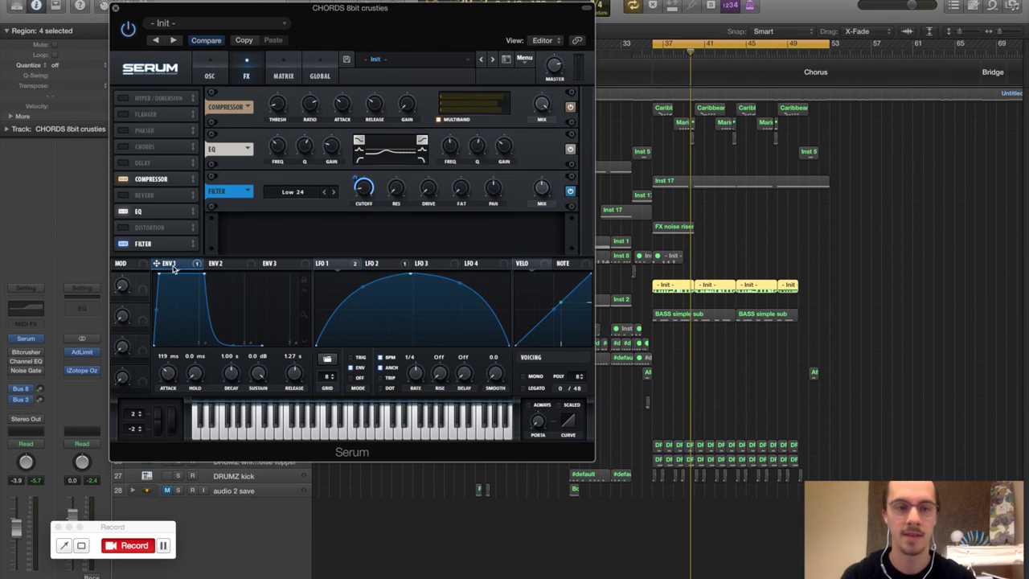
mouse_move(363, 189)
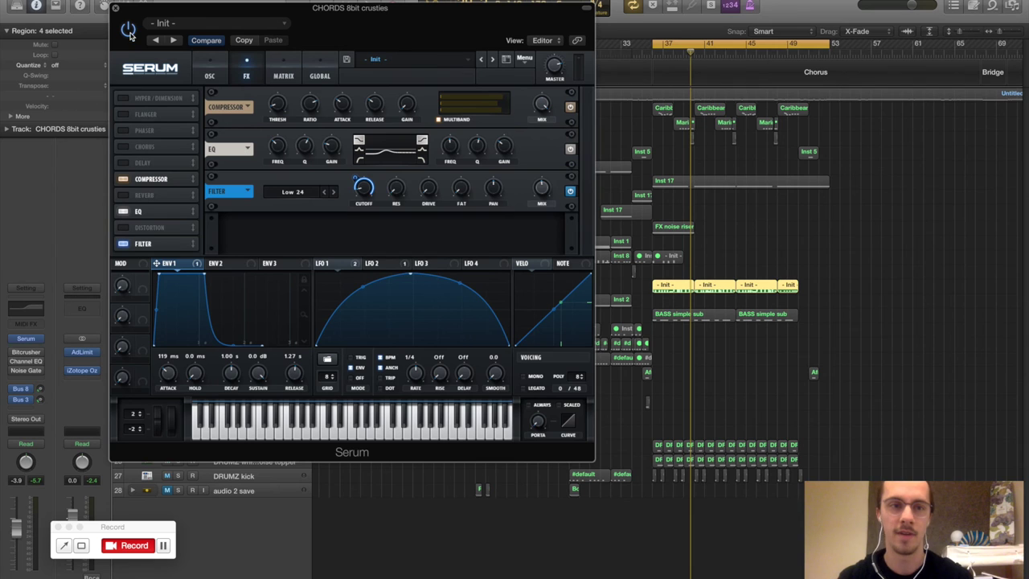
left_click(118, 10)
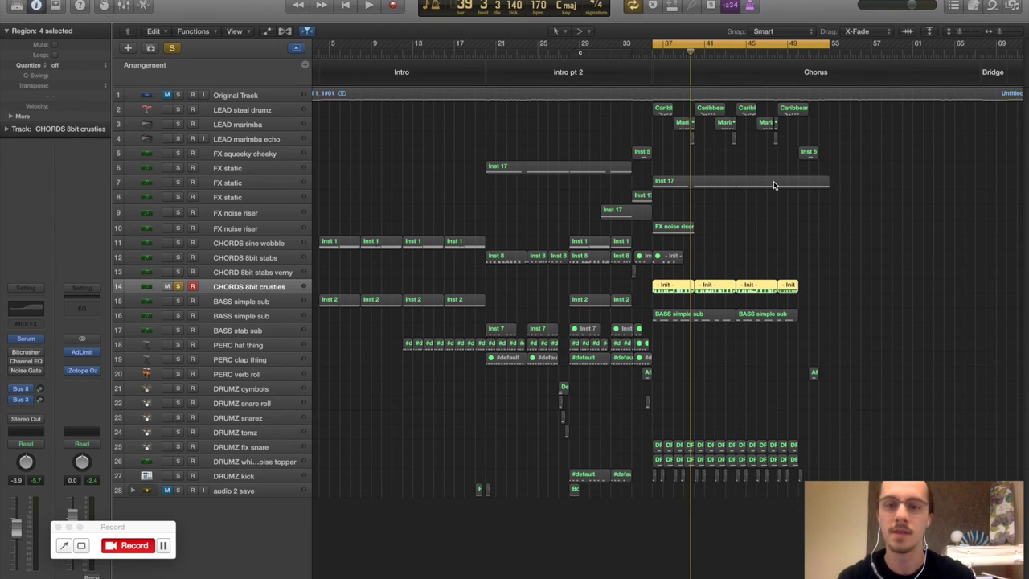
left_click(28, 353)
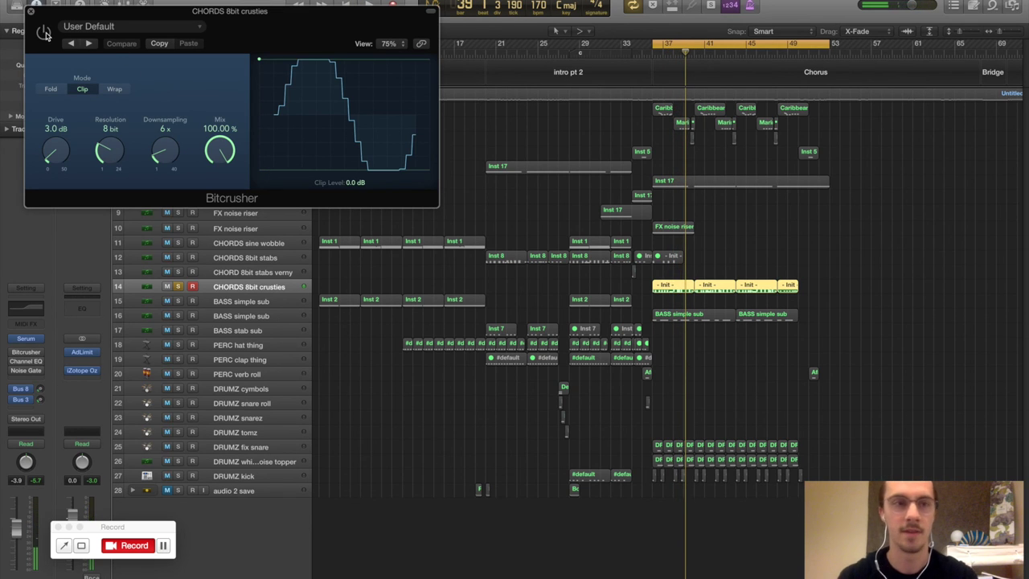
Step: Bypass the 8 bit, 6x downsampling Bitcrusher while replaying the chorus, then close it
left_click(43, 32)
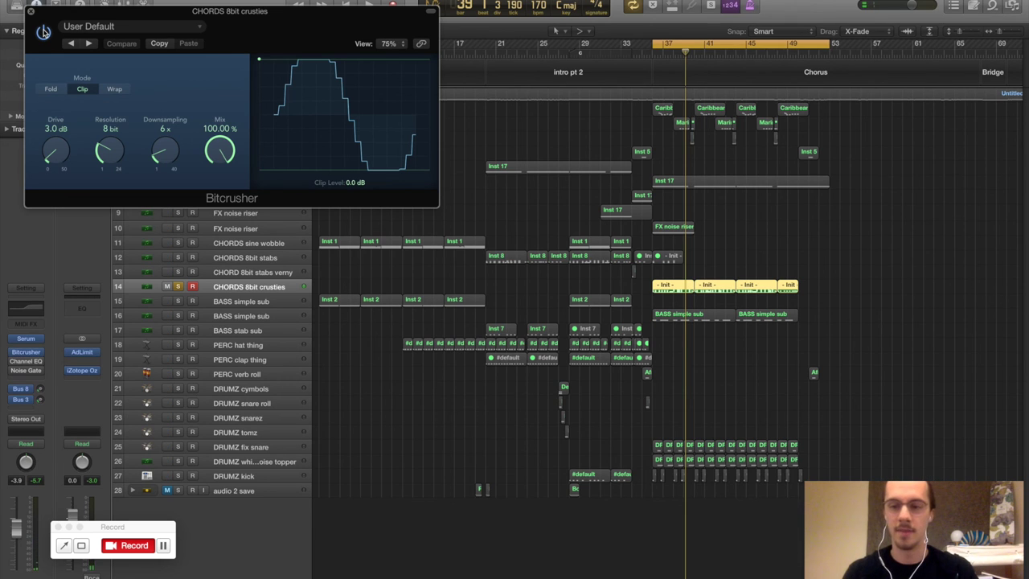
key("space")
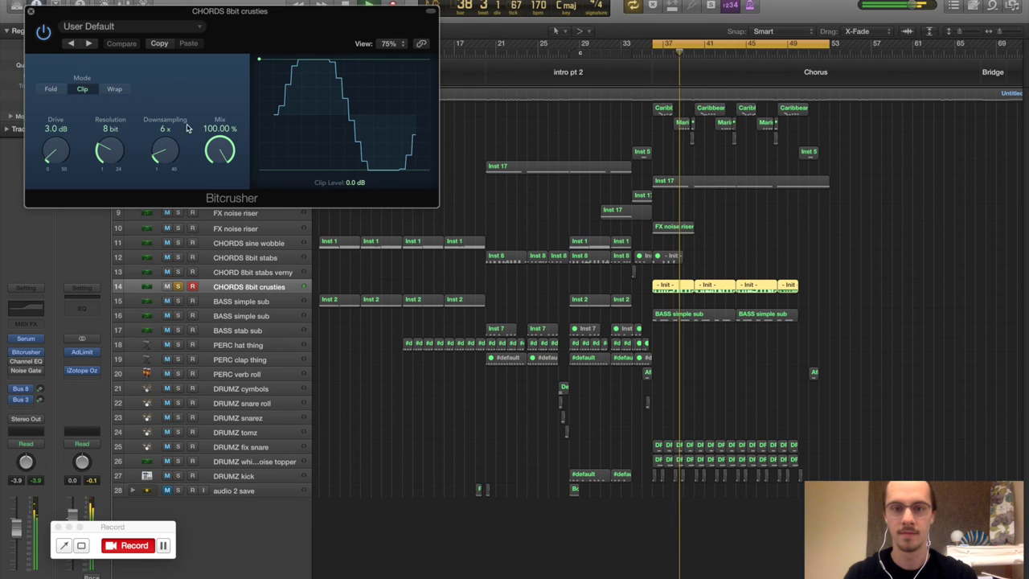
left_click(744, 247)
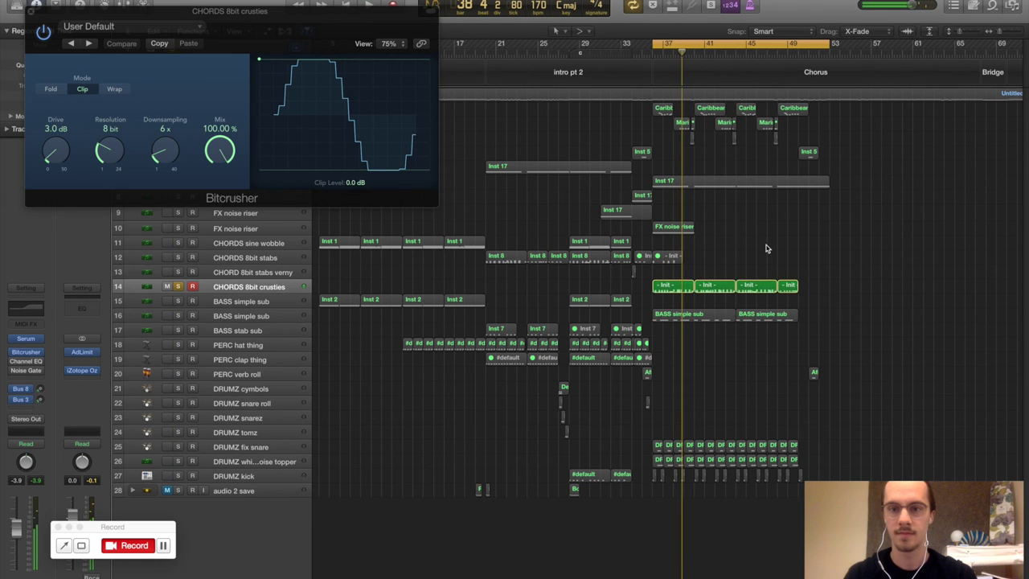
key("space")
key("space")
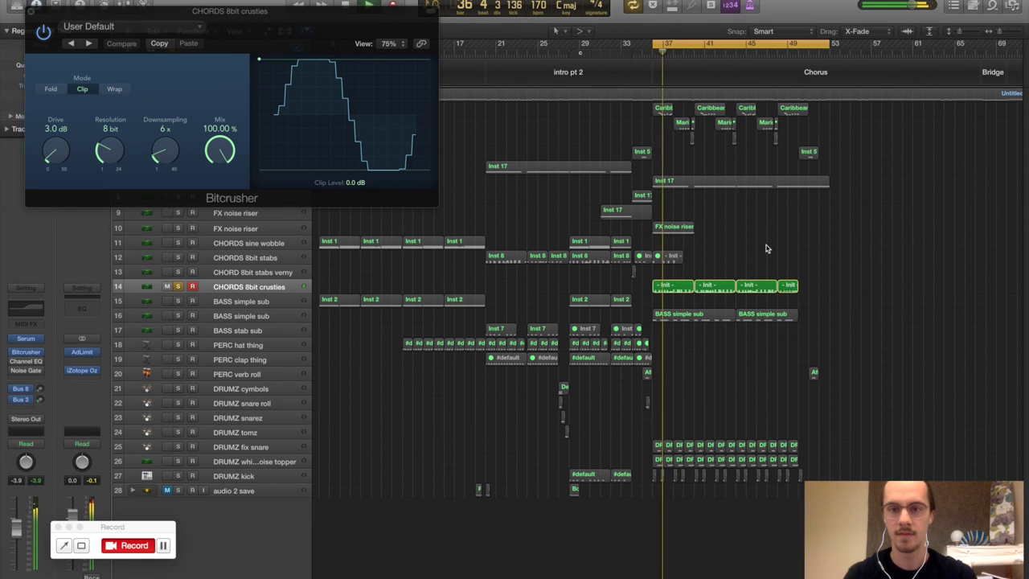
left_click(31, 12)
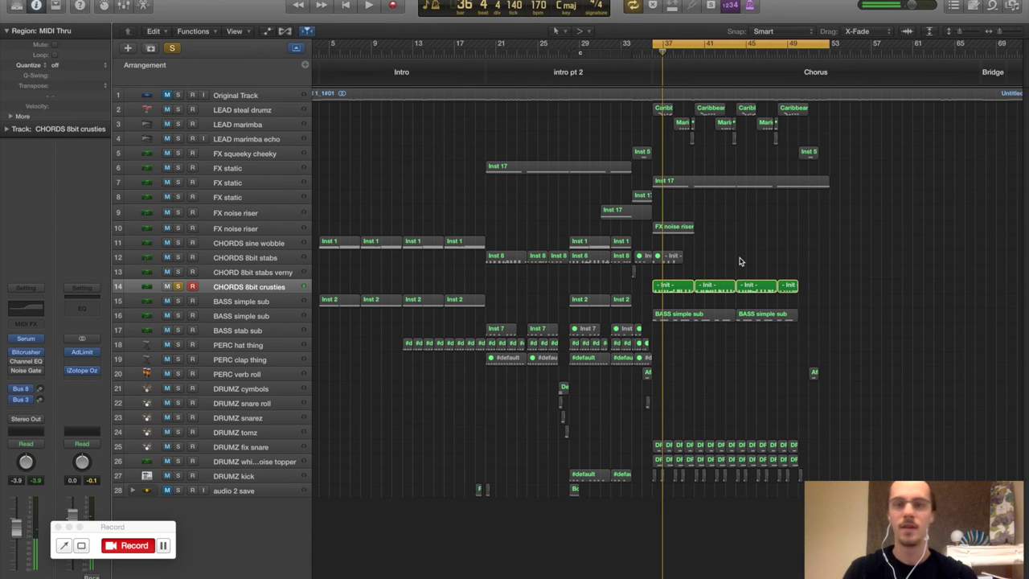
Step: Turn off solo on track 14, CHORDS 8bit crusties
left_click(179, 287)
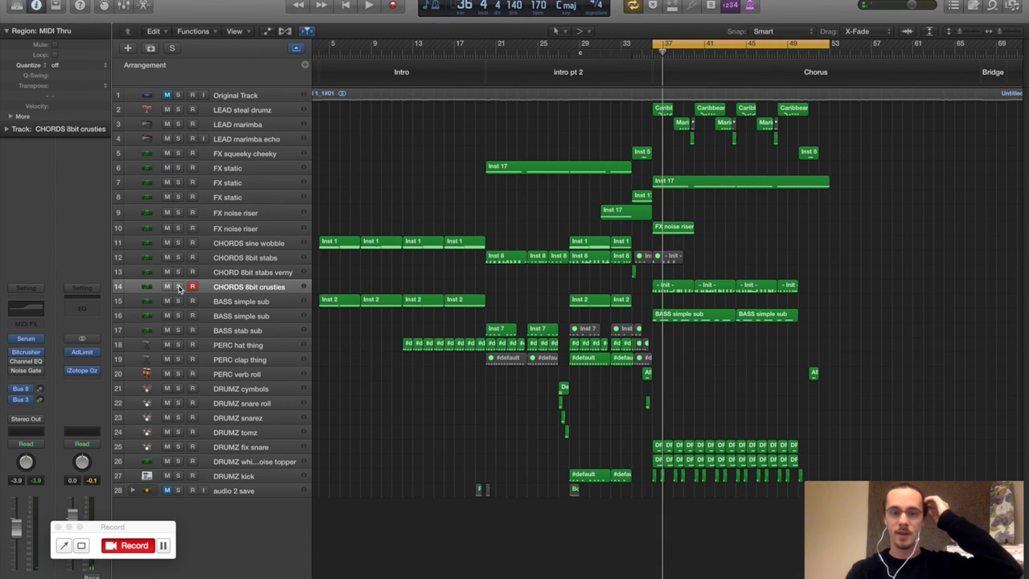